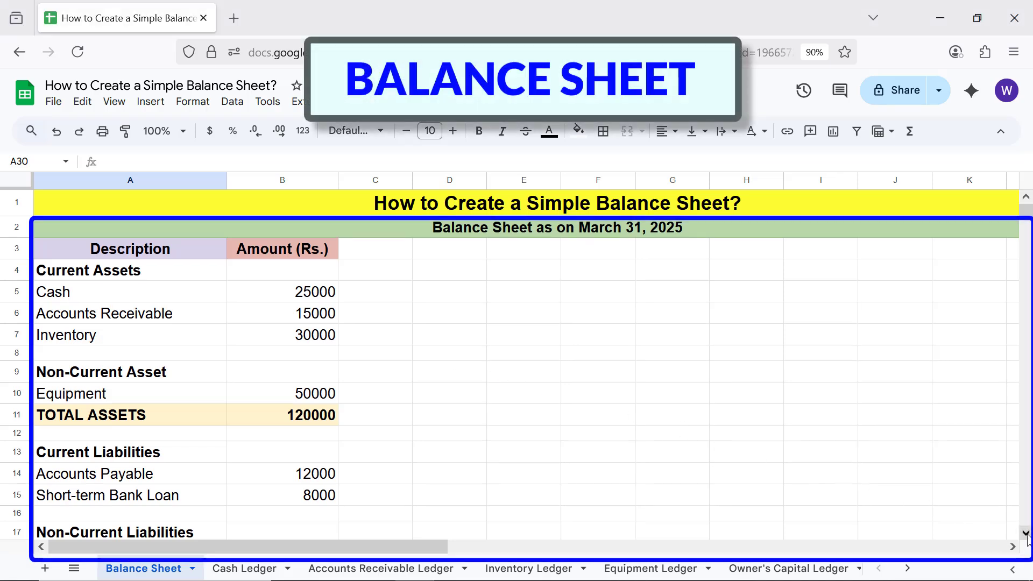
- Look through the Balance Sheet from the asset rows down to the owner's equity section
{"action": "scroll", "coordinate": [1025, 534], "scroll_direction": "down", "scroll_amount": 3}
{"action": "scroll", "coordinate": [1026, 533], "scroll_direction": "down", "scroll_amount": 3}
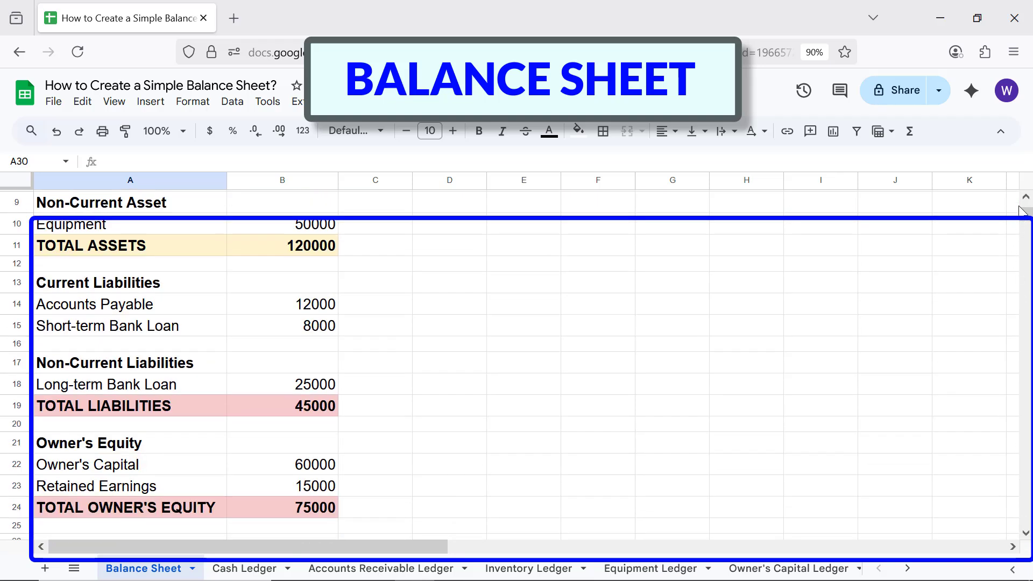
{"action": "scroll", "coordinate": [1025, 197], "scroll_direction": "up", "scroll_amount": 3}
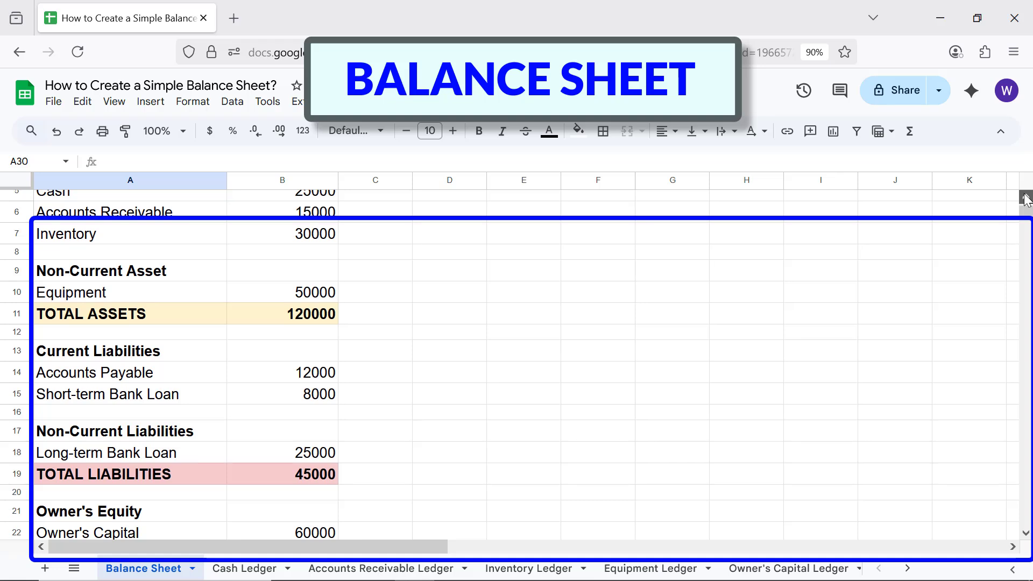
{"action": "scroll", "coordinate": [1025, 199], "scroll_direction": "up", "scroll_amount": 2}
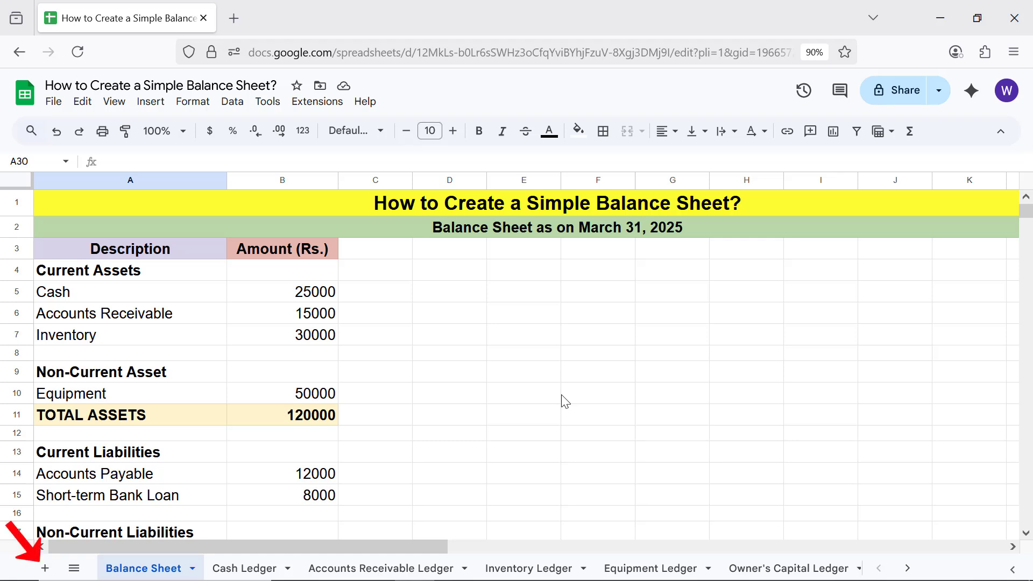
- Add a new sheet to the spreadsheet and rename it Expenses
{"action": "left_click", "coordinate": [45, 569]}
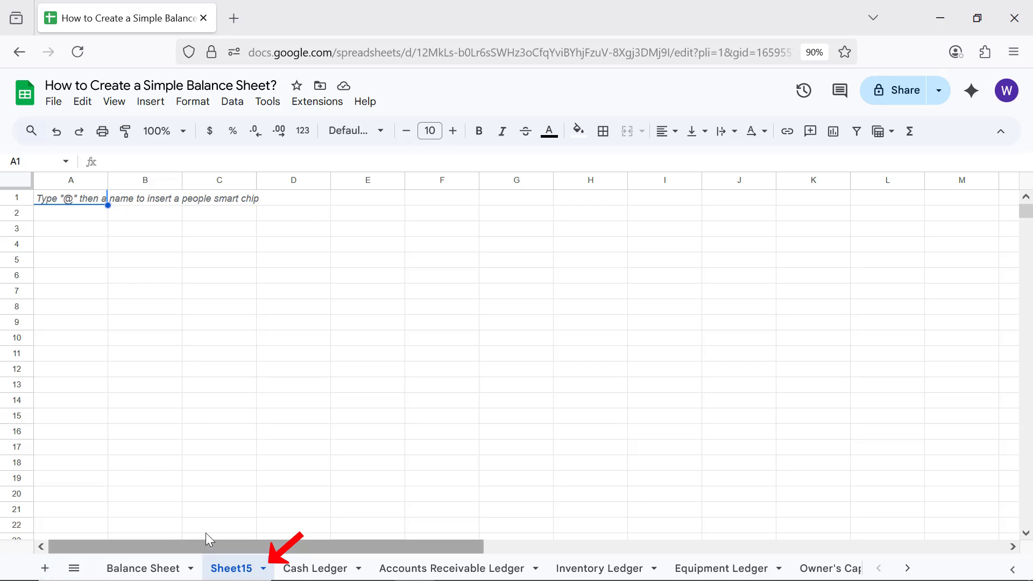
{"action": "left_click", "coordinate": [264, 569]}
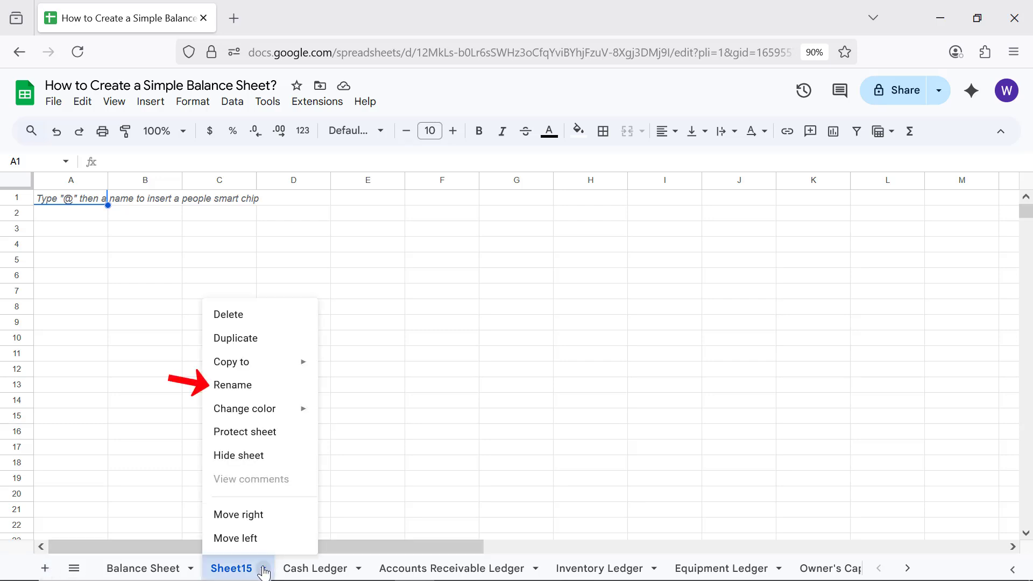
{"action": "left_click", "coordinate": [270, 393]}
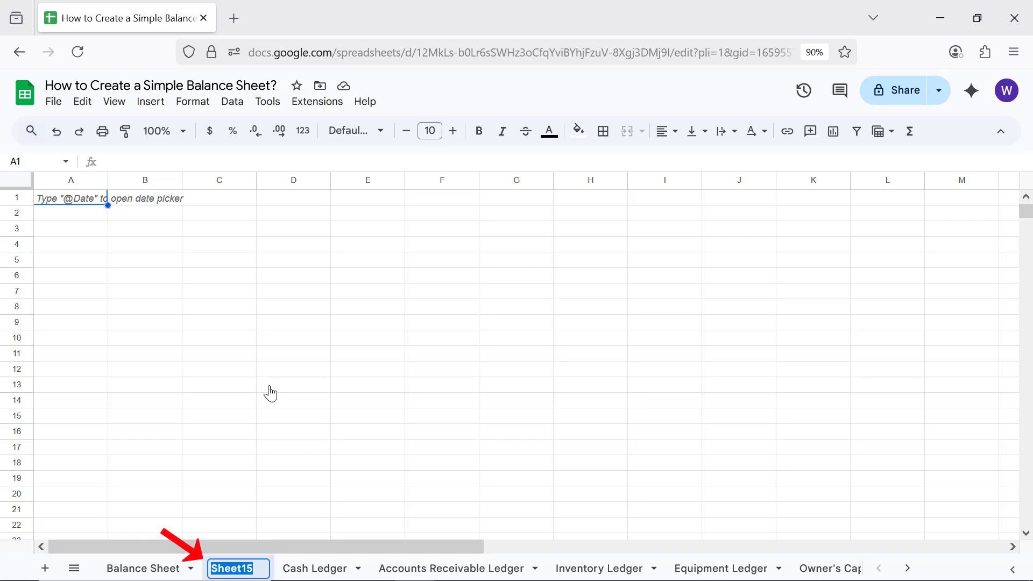
{"action": "type", "text": "Expenses"}
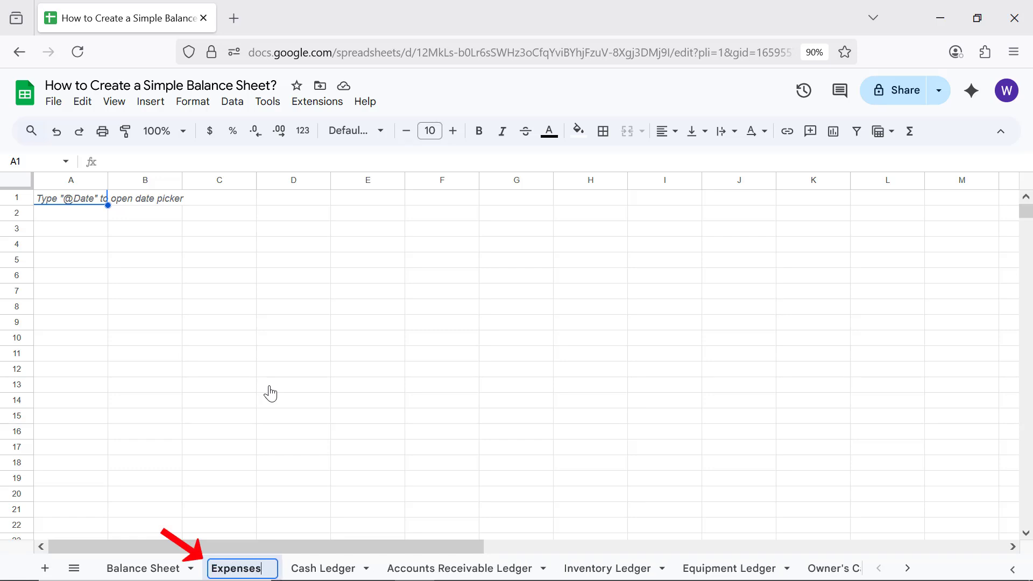
{"action": "key", "text": "Return"}
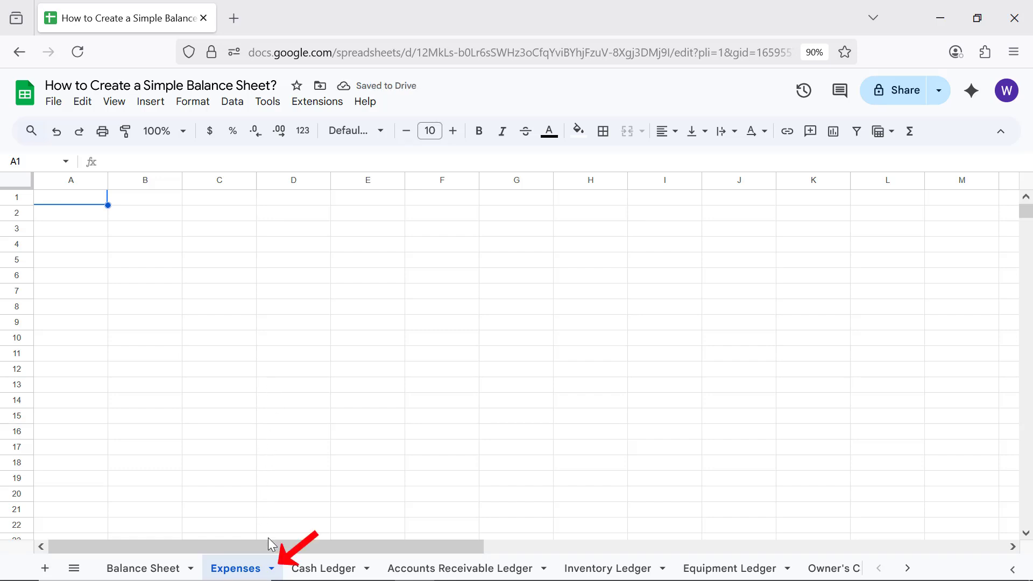
- Delete the Expenses sheet from the spreadsheet
{"action": "left_click", "coordinate": [272, 569]}
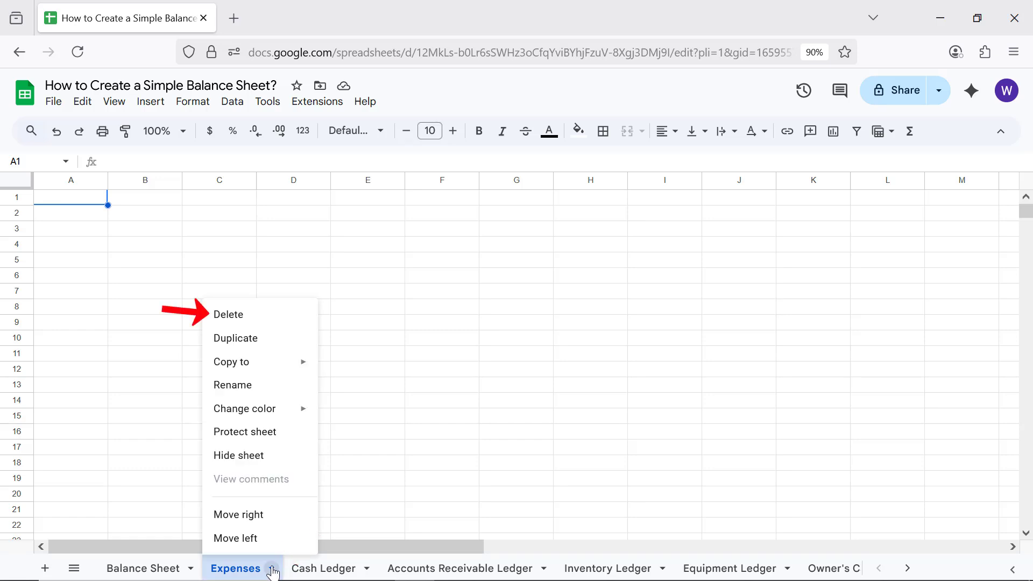
{"action": "left_click", "coordinate": [262, 316]}
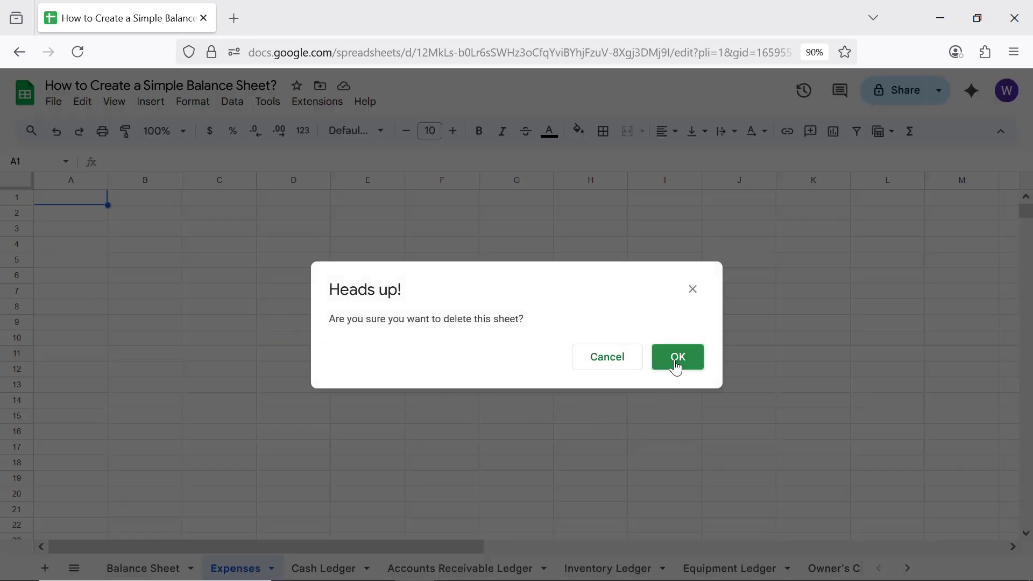
{"action": "left_click", "coordinate": [676, 367]}
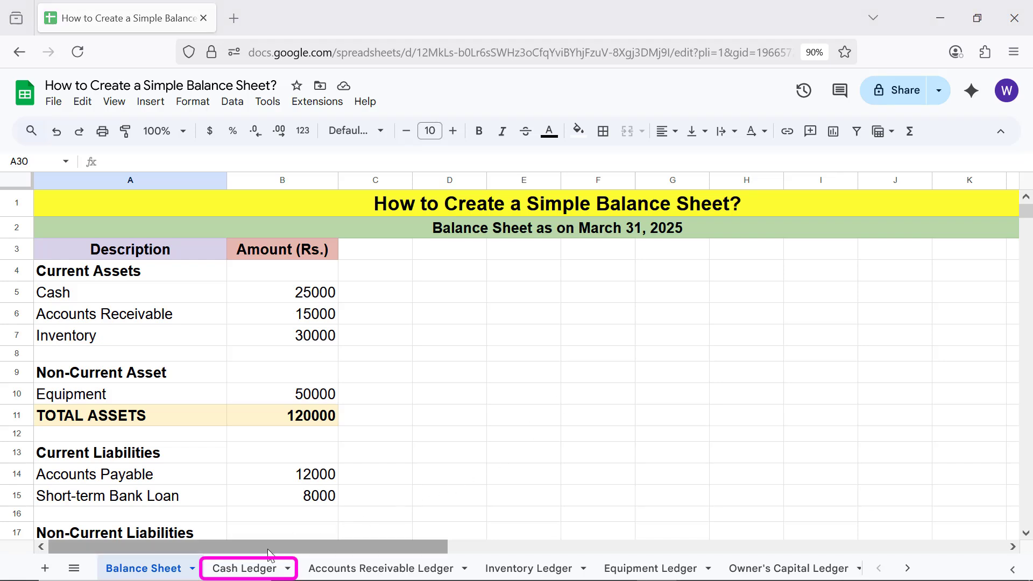
- Examine the Cash Ledger and the formulas behind the Balance Sheet amounts, from Cash in B5 down to Long-term Bank Loan in B18
{"action": "left_click", "coordinate": [244, 568]}
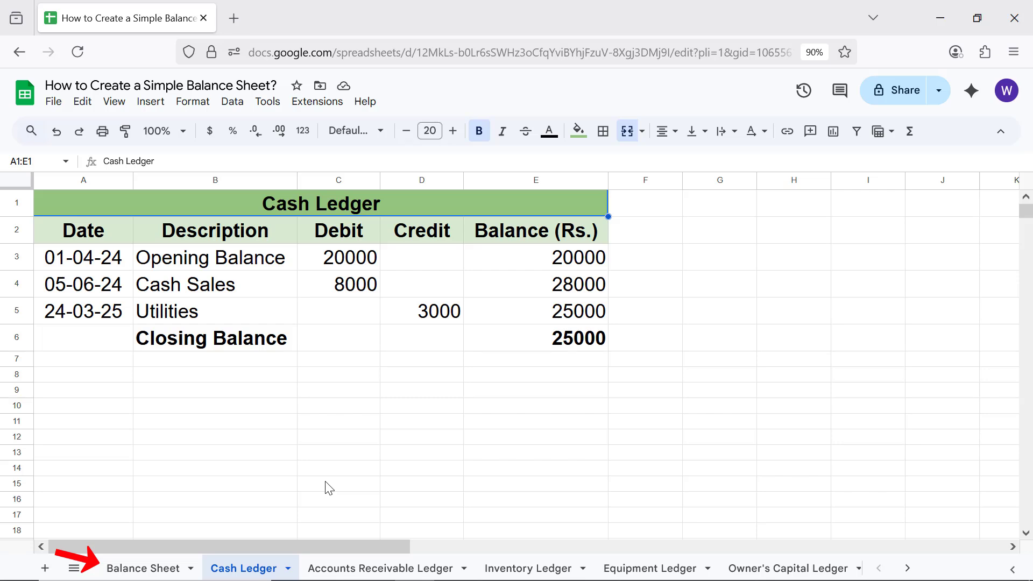
{"action": "left_click", "coordinate": [157, 570]}
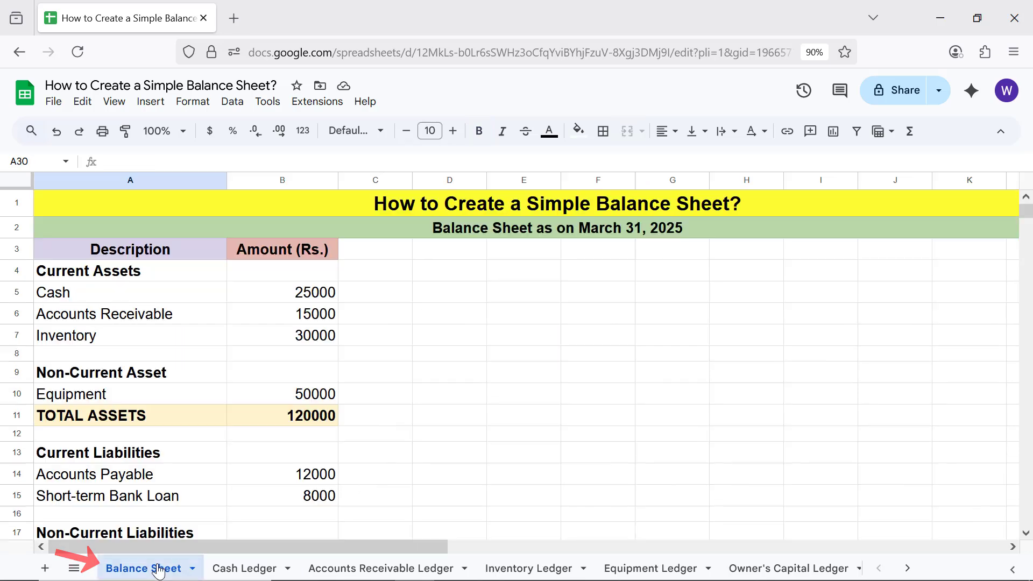
{"action": "left_click", "coordinate": [306, 296]}
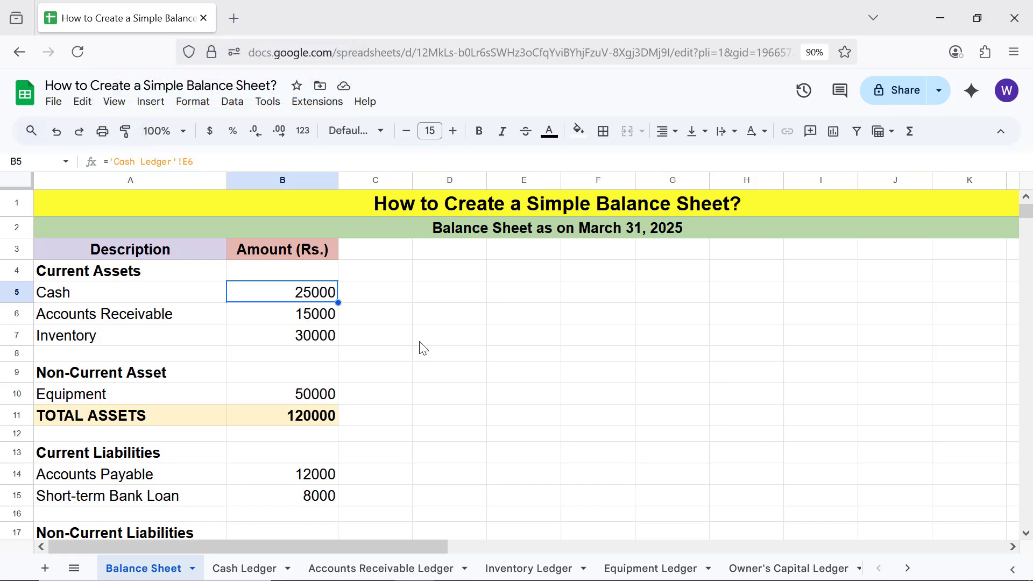
{"action": "key", "text": "Down"}
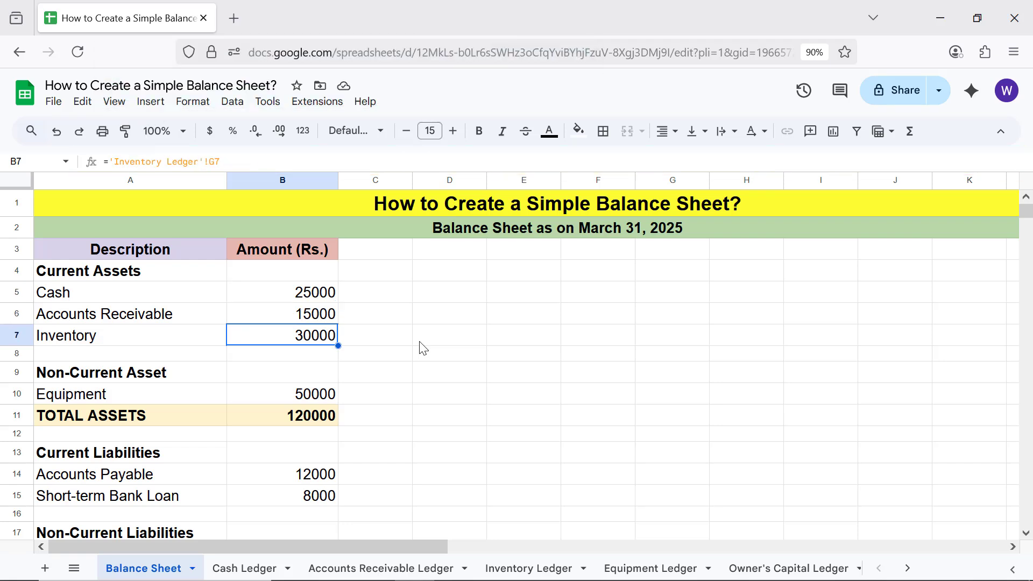
{"action": "key", "text": "Down"}
{"action": "key", "text": "Down"}
{"action": "key", "text": "Down"}
{"action": "key", "text": "Down"}
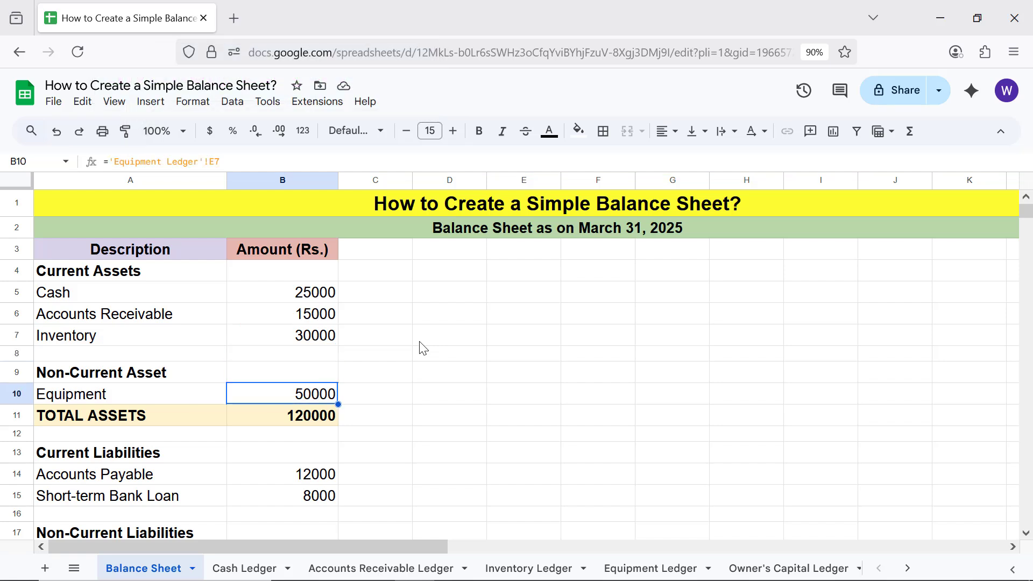
{"action": "key", "text": "Down"}
{"action": "key", "text": "Down"}
{"action": "key", "text": "Down"}
{"action": "key", "text": "Down"}
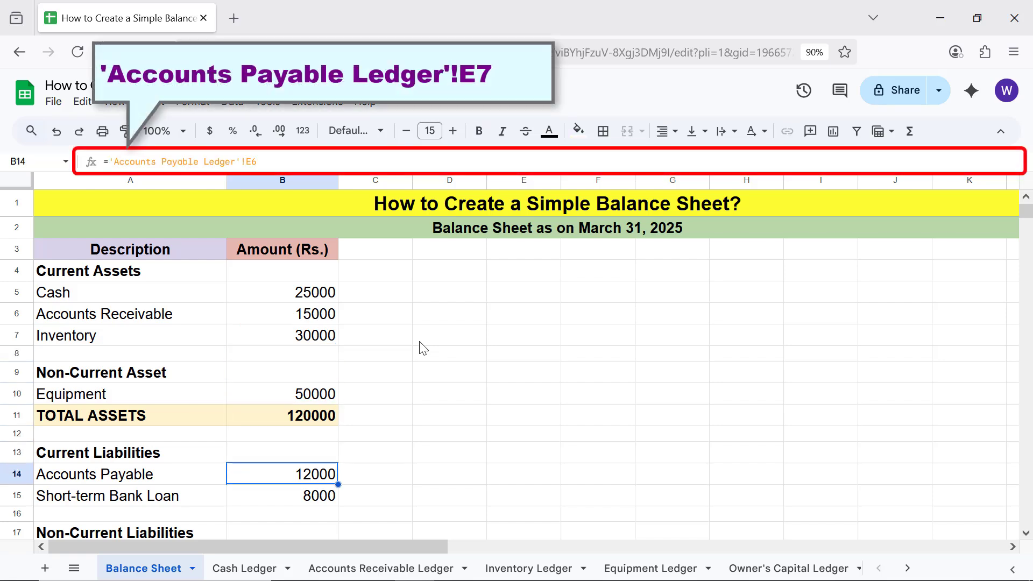
{"action": "key", "text": "Down"}
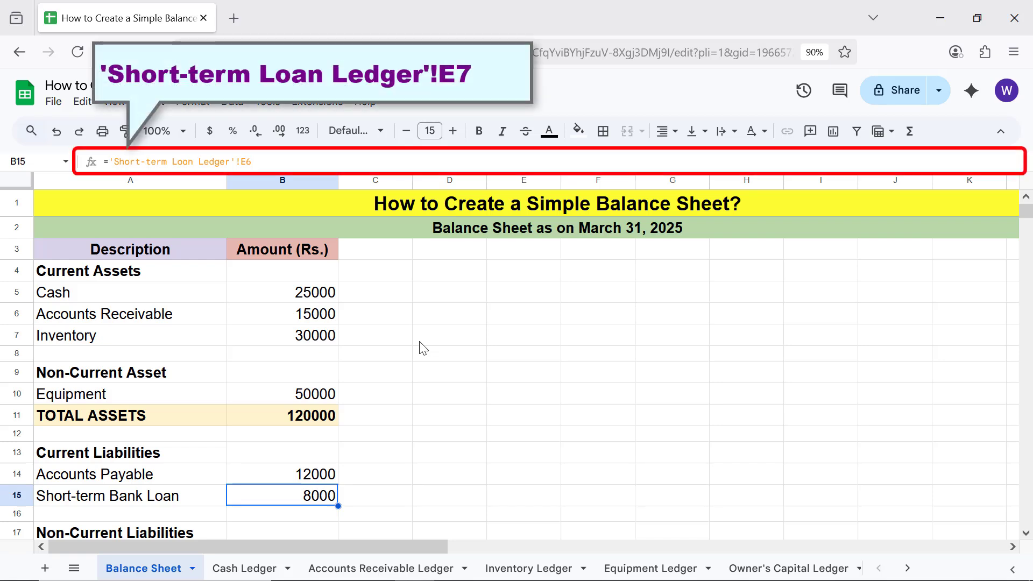
{"action": "key", "text": "Down"}
{"action": "key", "text": "Down"}
{"action": "key", "text": "Down"}
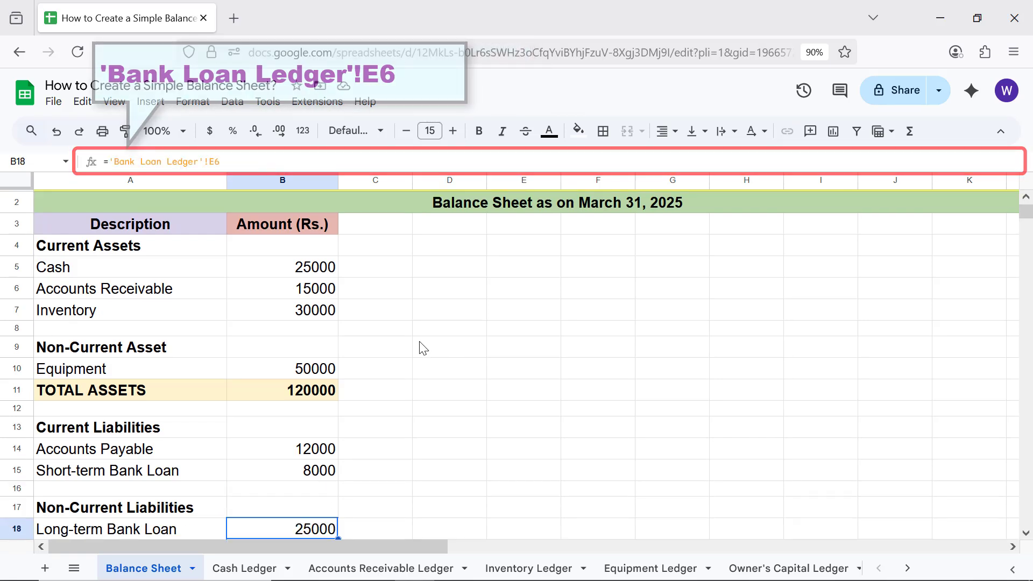
{"action": "key", "text": "Down"}
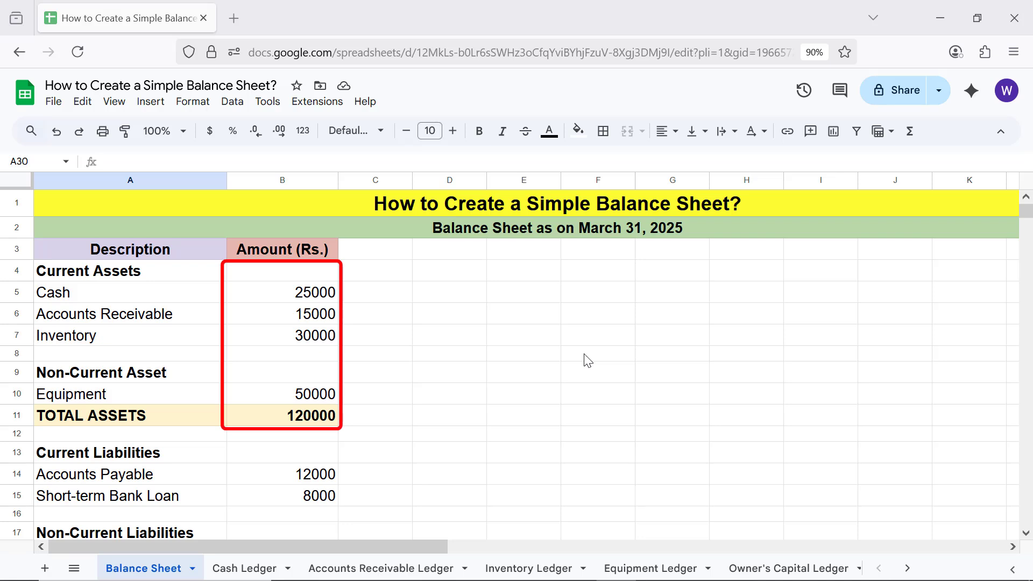
- Clear the asset amounts and the total assets figure in B5:B11 of the Balance Sheet
{"action": "left_click", "coordinate": [316, 293]}
{"action": "left_click", "coordinate": [319, 417], "text": "shift"}
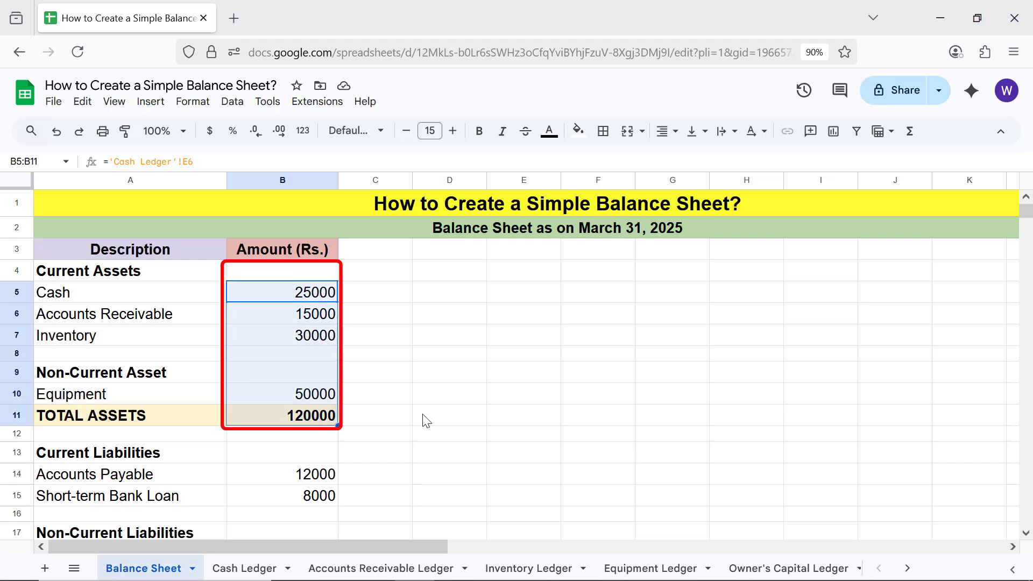
{"action": "key", "text": "Delete"}
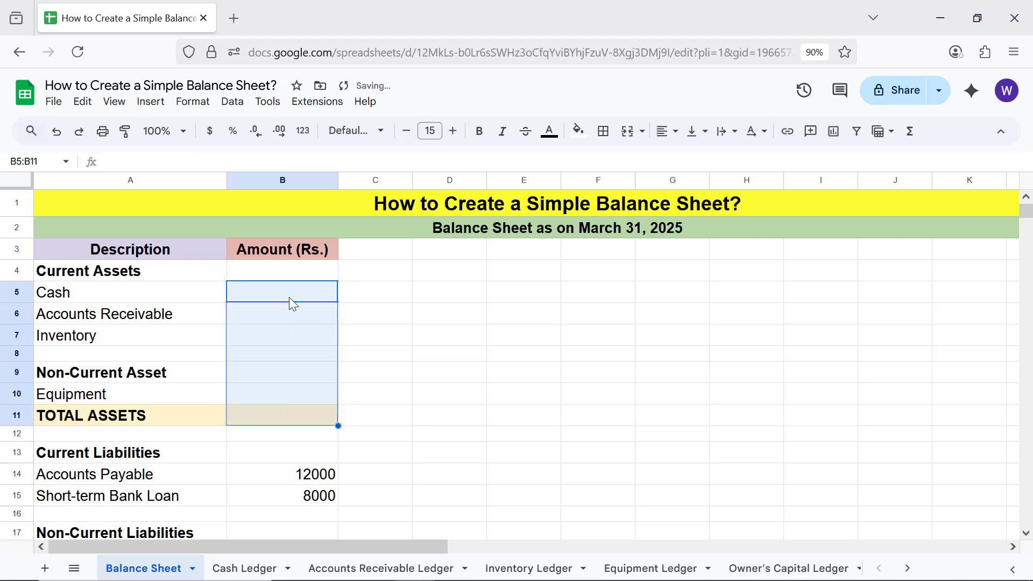
- Select the Cash amount cell B5, view the Cash Ledger sheet and return to the Balance Sheet
{"action": "left_click", "coordinate": [289, 297]}
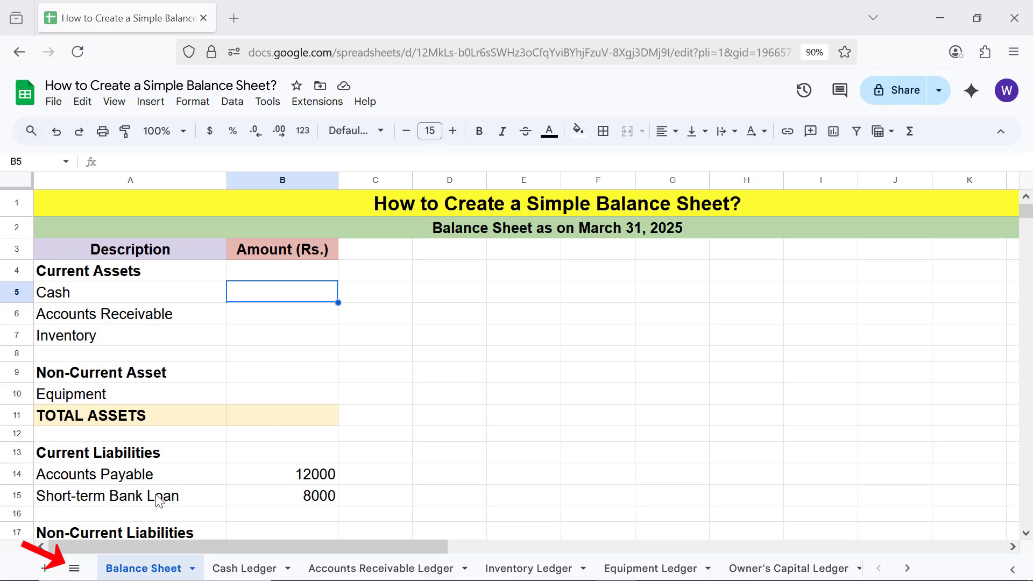
{"action": "left_click", "coordinate": [74, 570]}
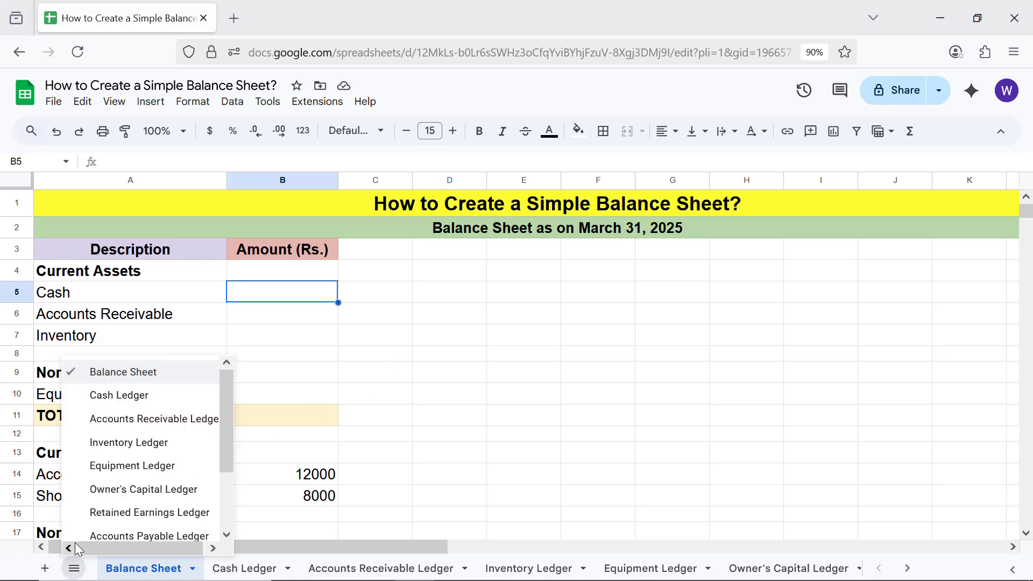
{"action": "left_click", "coordinate": [105, 402]}
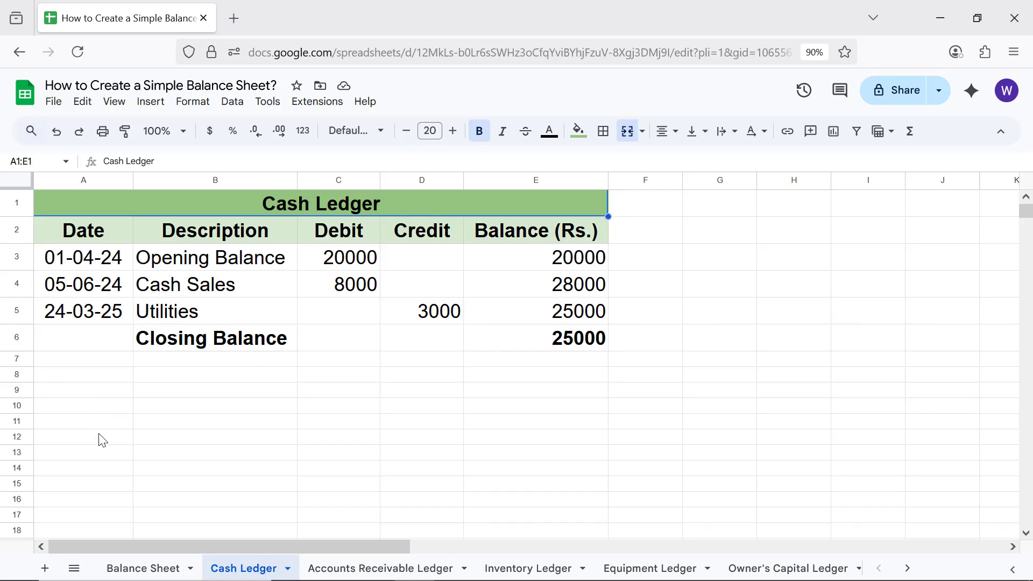
{"action": "left_click", "coordinate": [74, 565]}
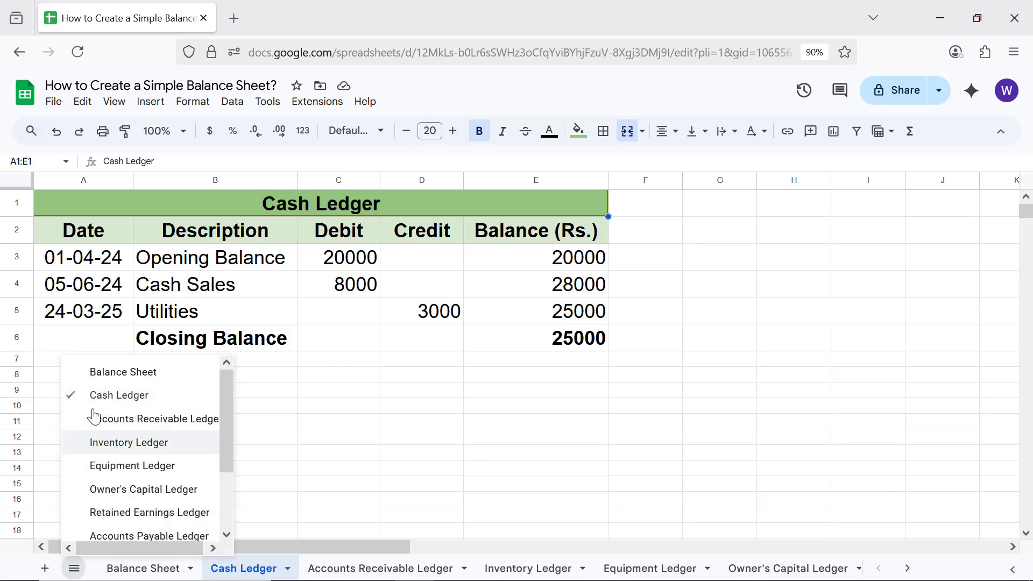
{"action": "left_click", "coordinate": [102, 375]}
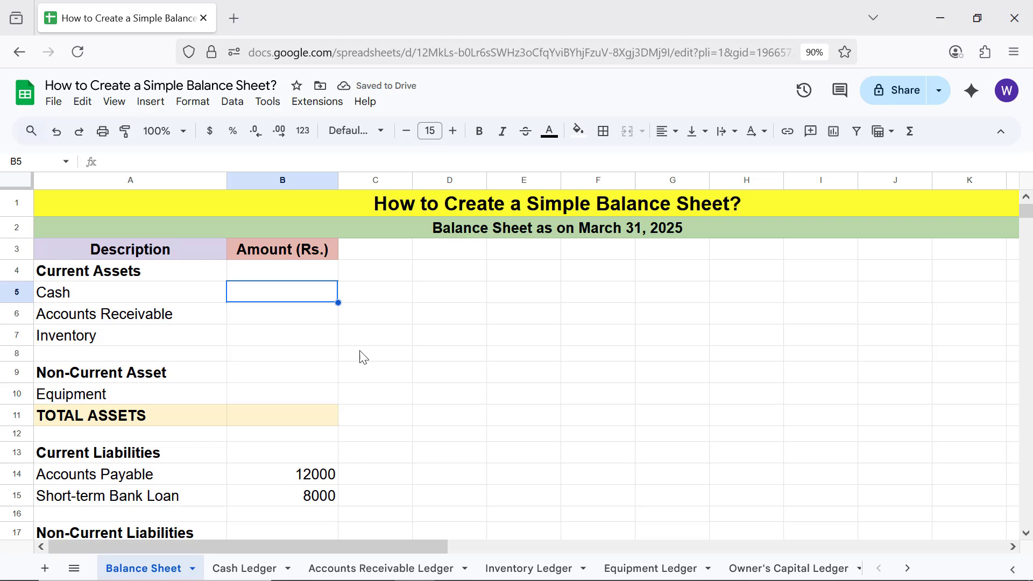
- Link the Cash amount in B5 to the closing balance in cell E6 of the Cash Ledger
{"action": "type", "text": "="}
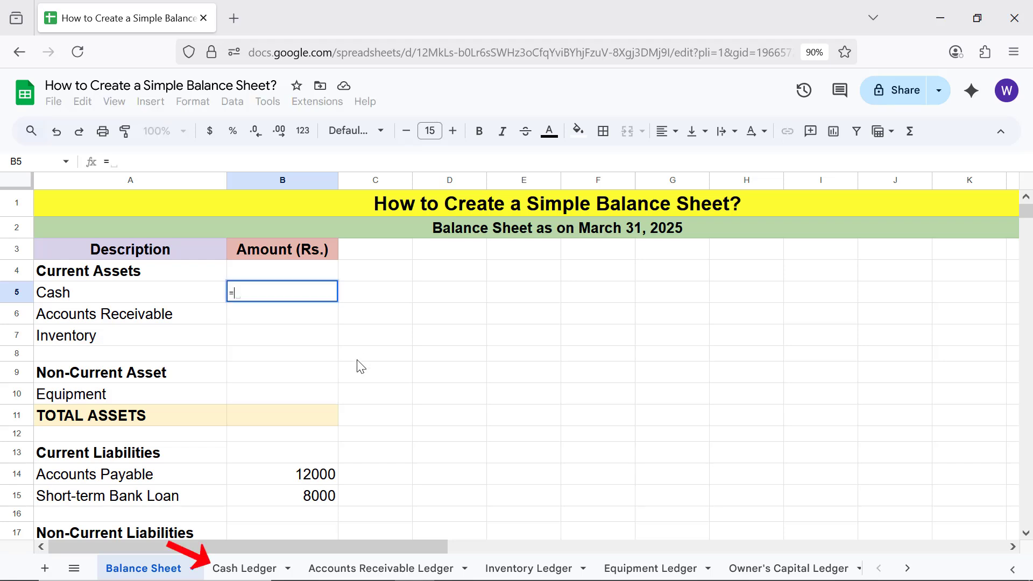
{"action": "left_click", "coordinate": [258, 569]}
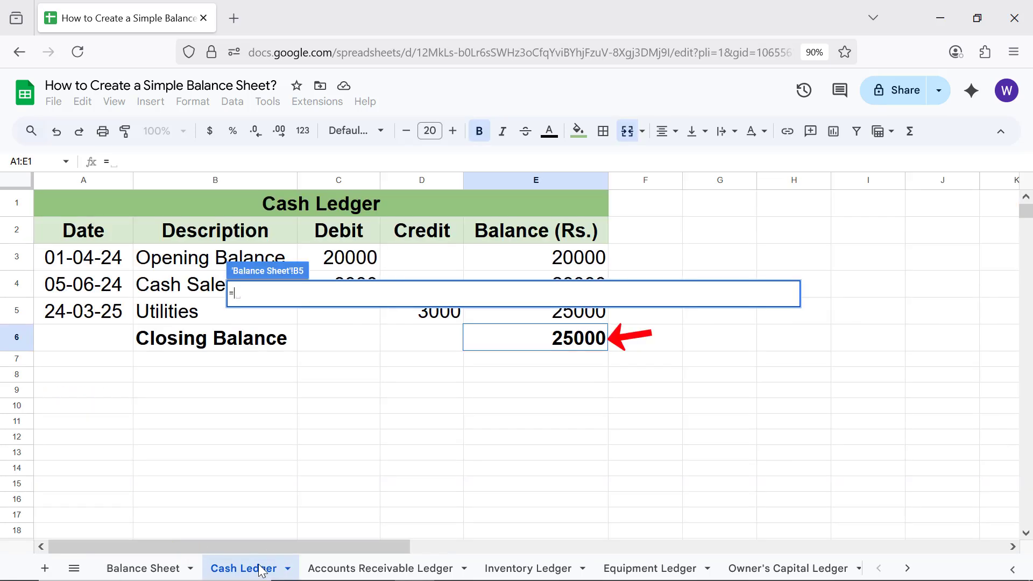
{"action": "left_click", "coordinate": [546, 349]}
{"action": "key", "text": "Return"}
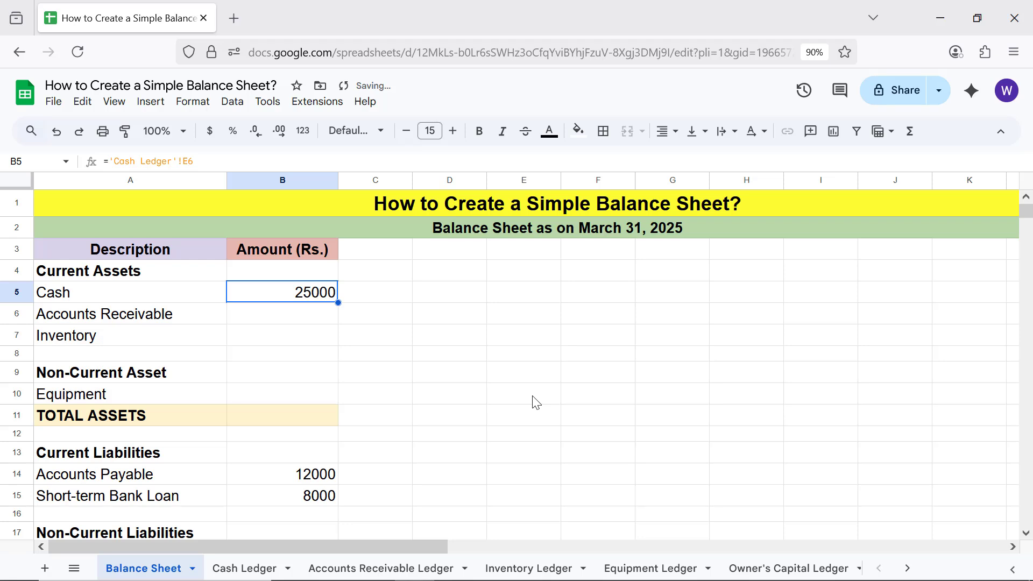
- Link the Accounts Receivable amount in B6 to the closing balance in cell E7 of the Accounts Receivable Ledger
{"action": "left_click", "coordinate": [325, 317]}
{"action": "type", "text": "="}
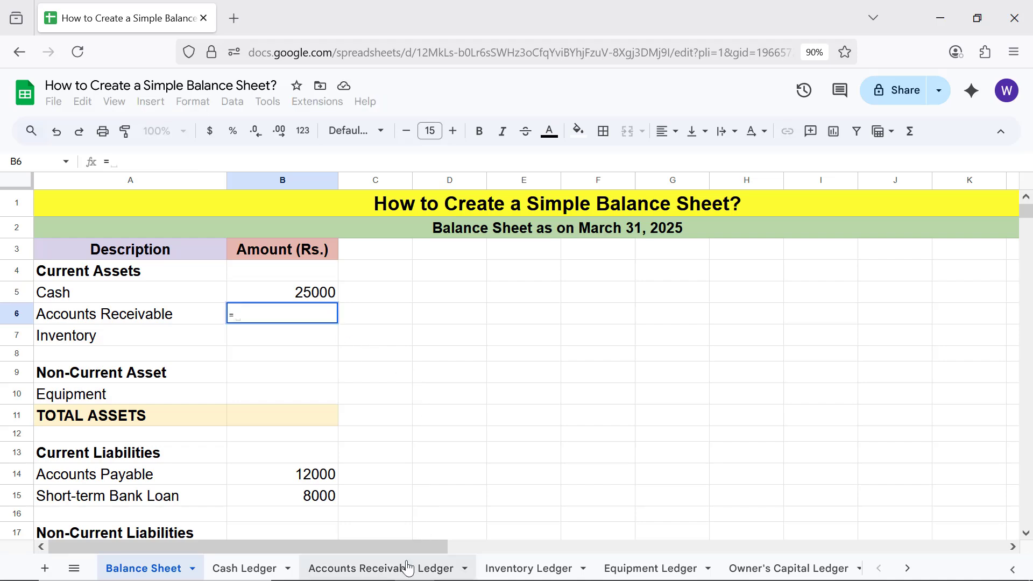
{"action": "left_click", "coordinate": [403, 568]}
{"action": "left_click", "coordinate": [584, 369]}
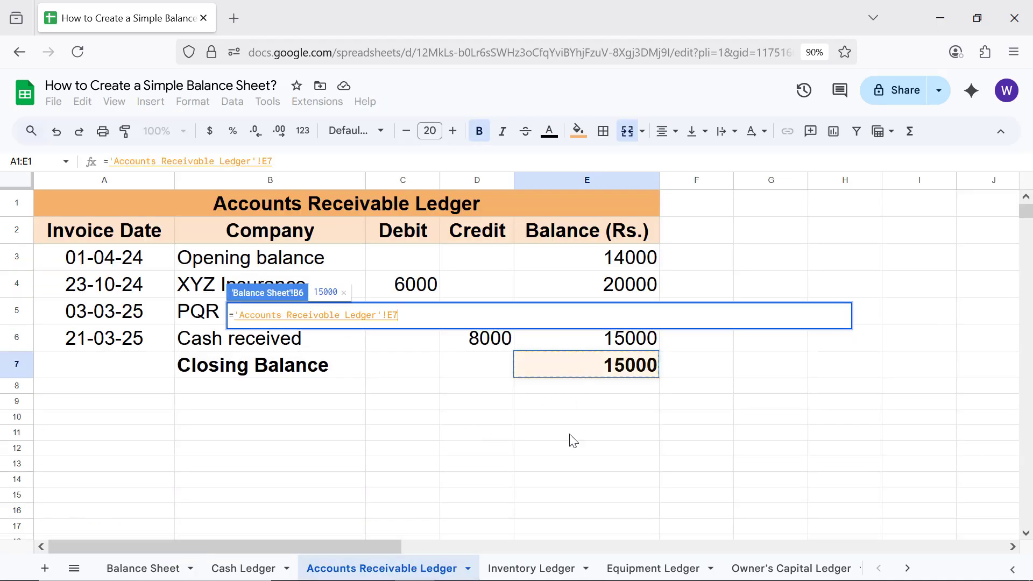
{"action": "key", "text": "Return"}
- Link the Inventory amount in B7 to the closing balance in cell G7 of the Inventory Ledger
{"action": "left_click", "coordinate": [312, 336]}
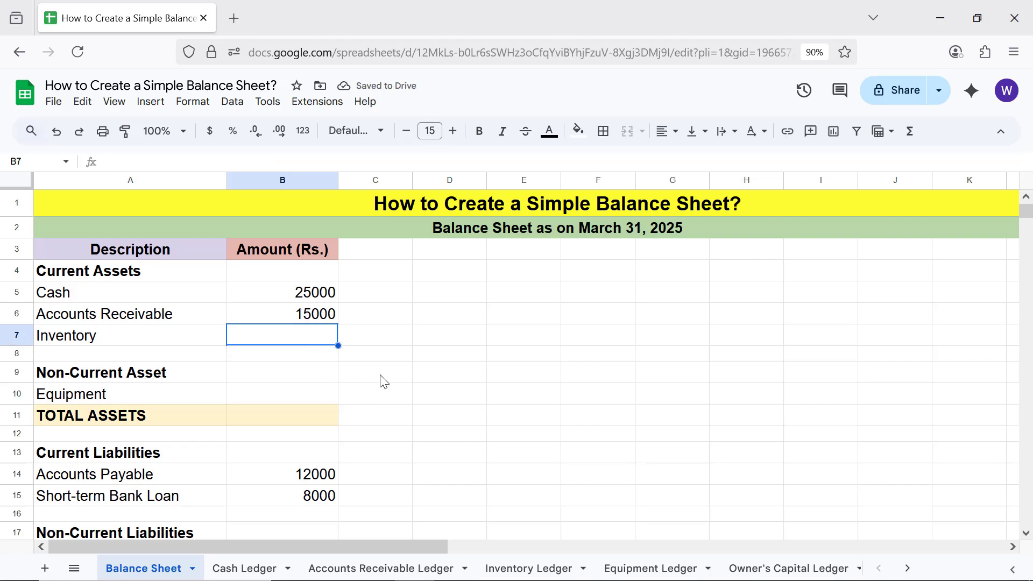
{"action": "type", "text": "="}
{"action": "left_click", "coordinate": [511, 568]}
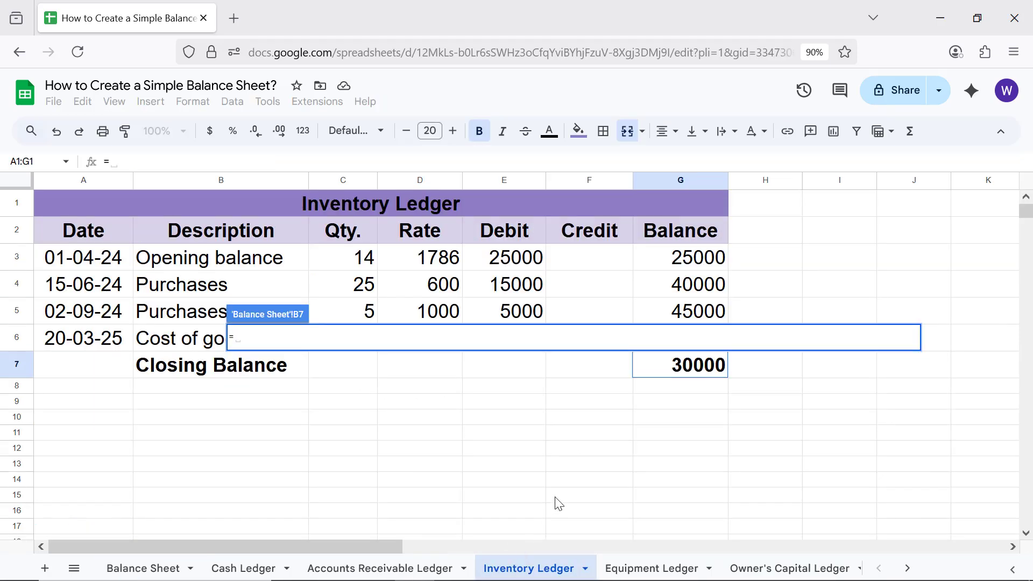
{"action": "left_click", "coordinate": [681, 371]}
{"action": "key", "text": "Return"}
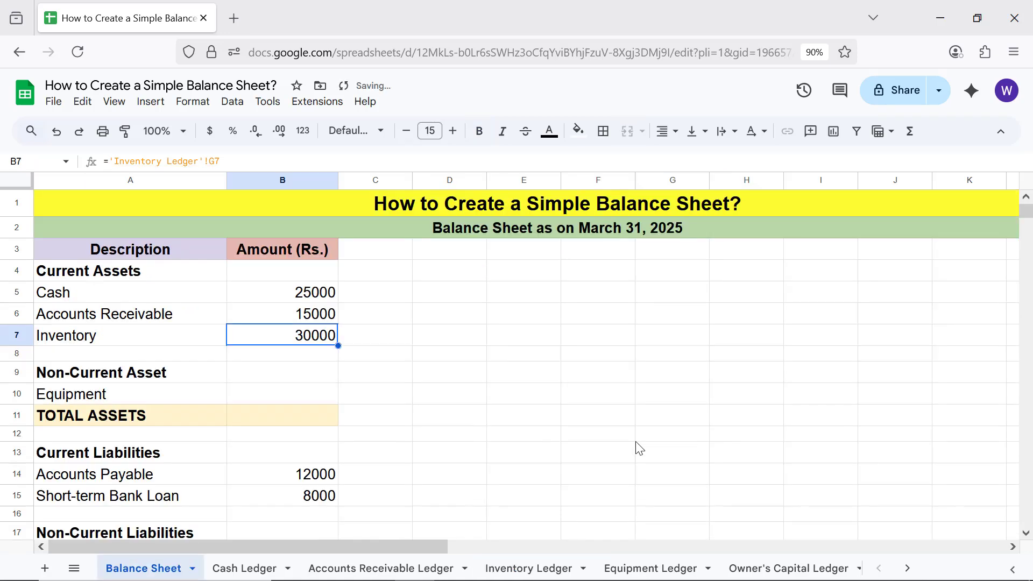
- Link the Equipment amount in B10 to the closing balance in cell E7 of the Equipment Ledger
{"action": "left_click", "coordinate": [324, 401]}
{"action": "type", "text": "="}
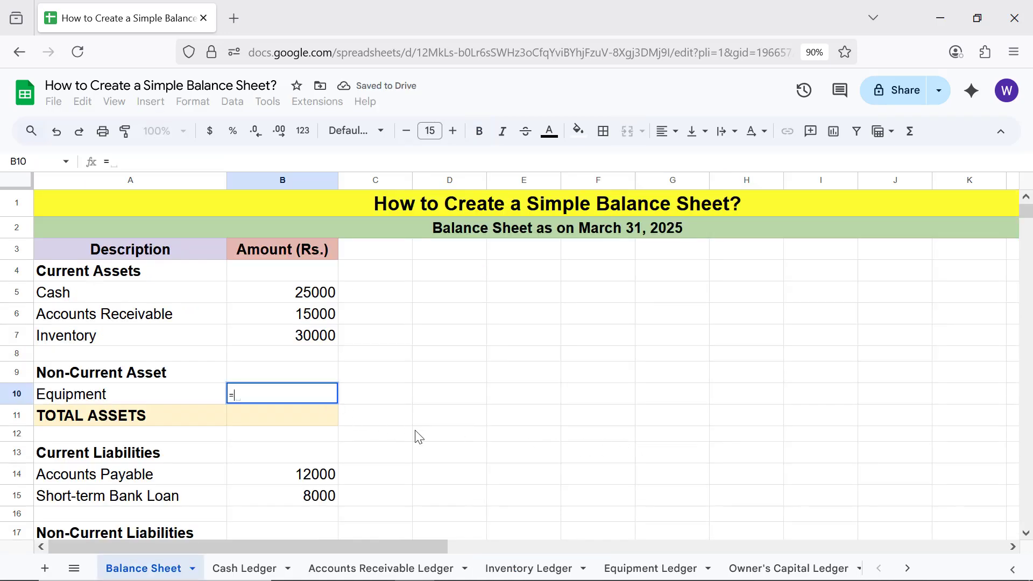
{"action": "left_click", "coordinate": [613, 569]}
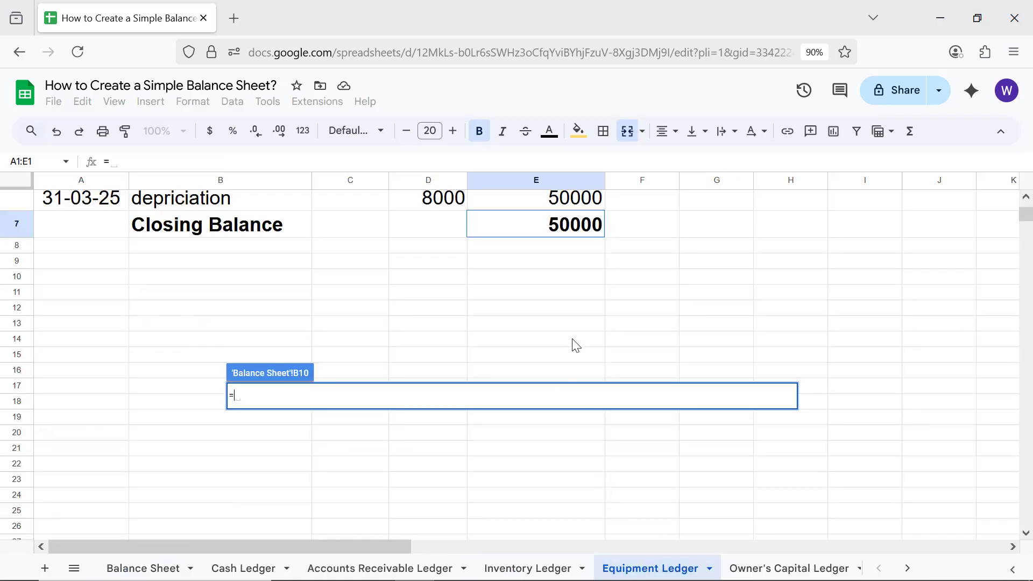
{"action": "left_click", "coordinate": [572, 230]}
{"action": "key", "text": "Return"}
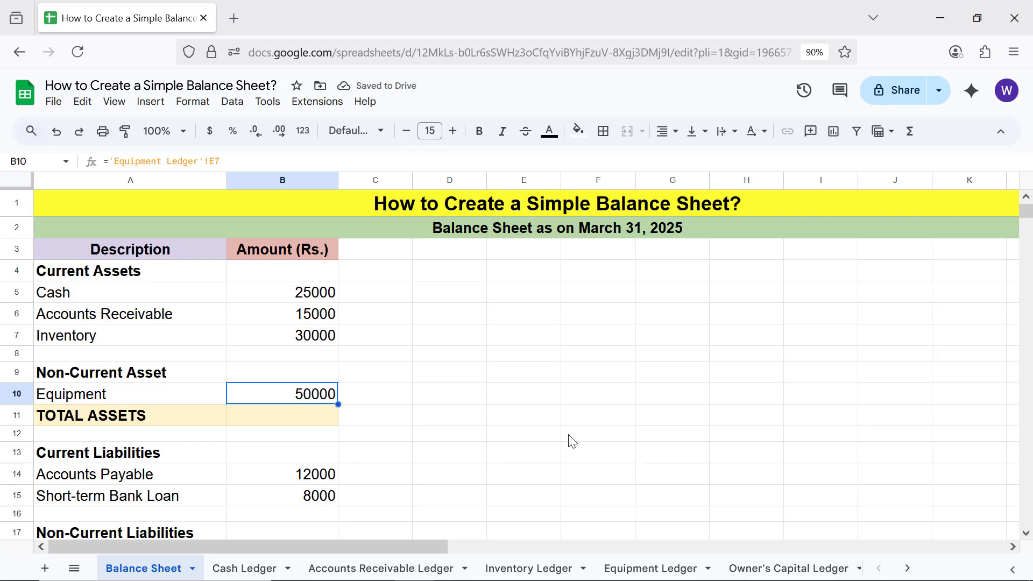
- Calculate TOTAL ASSETS in B11 with a SUM formula over the asset amounts in B5:B10
{"action": "left_click", "coordinate": [308, 420]}
{"action": "left_click", "coordinate": [380, 512]}
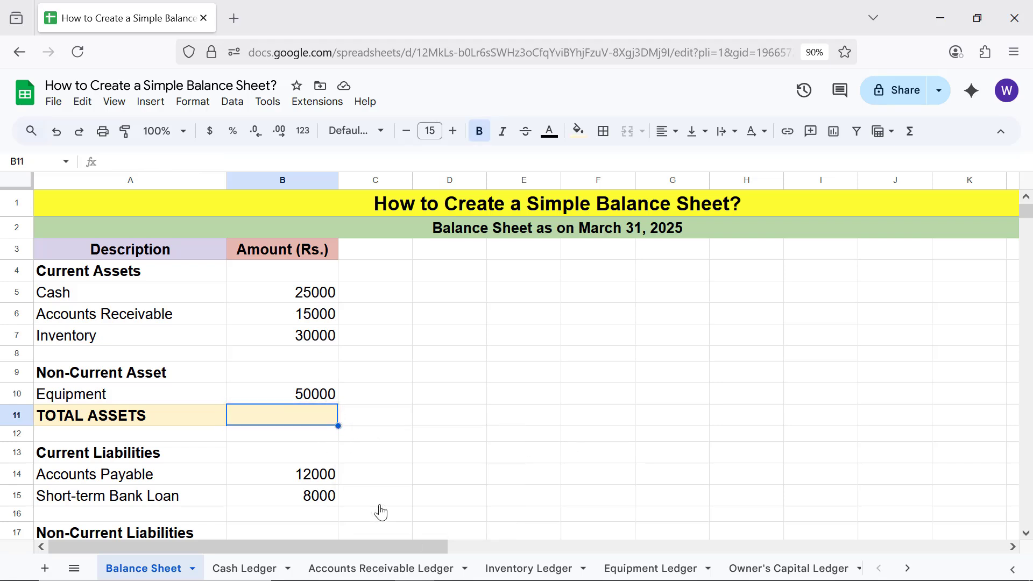
{"action": "type", "text": "=su"}
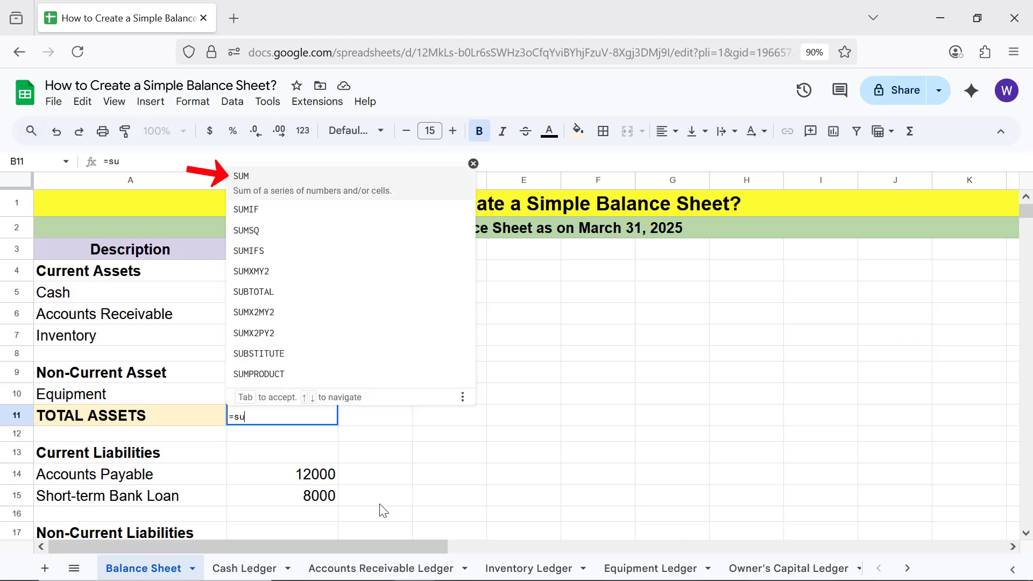
{"action": "left_click", "coordinate": [260, 186]}
{"action": "left_click", "coordinate": [307, 293]}
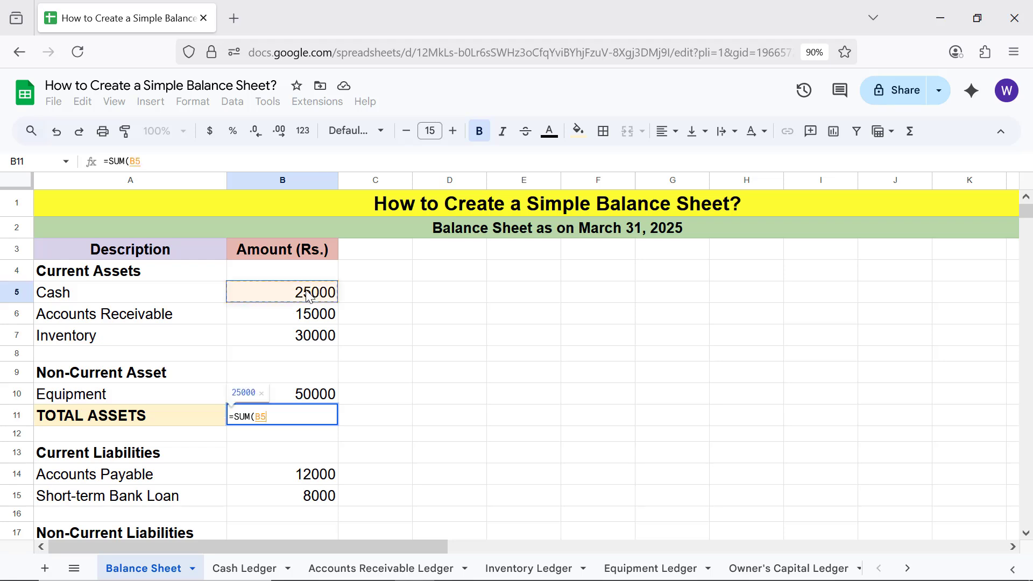
{"action": "left_click", "coordinate": [333, 401], "text": "shift"}
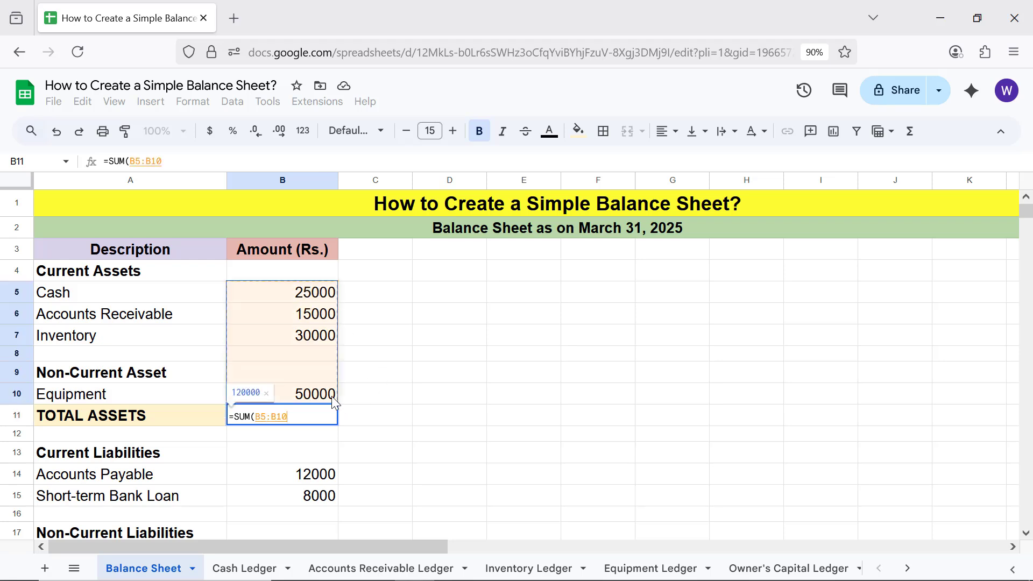
{"action": "type", "text": ")"}
{"action": "key", "text": "Return"}
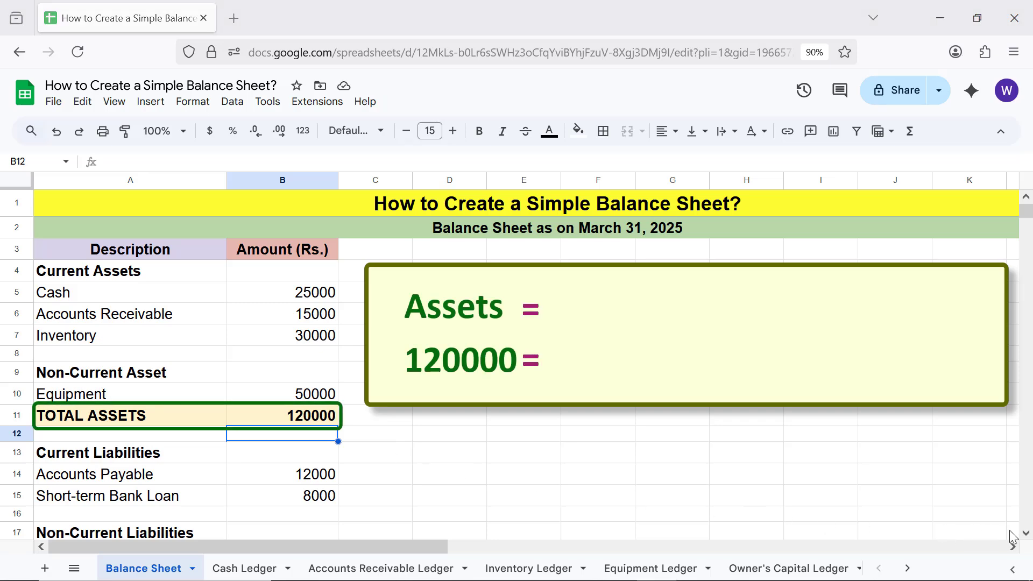
- Compare total assets with total liabilities and total owner's equity on the Balance Sheet, and return to its heading
{"action": "left_click", "coordinate": [1026, 532]}
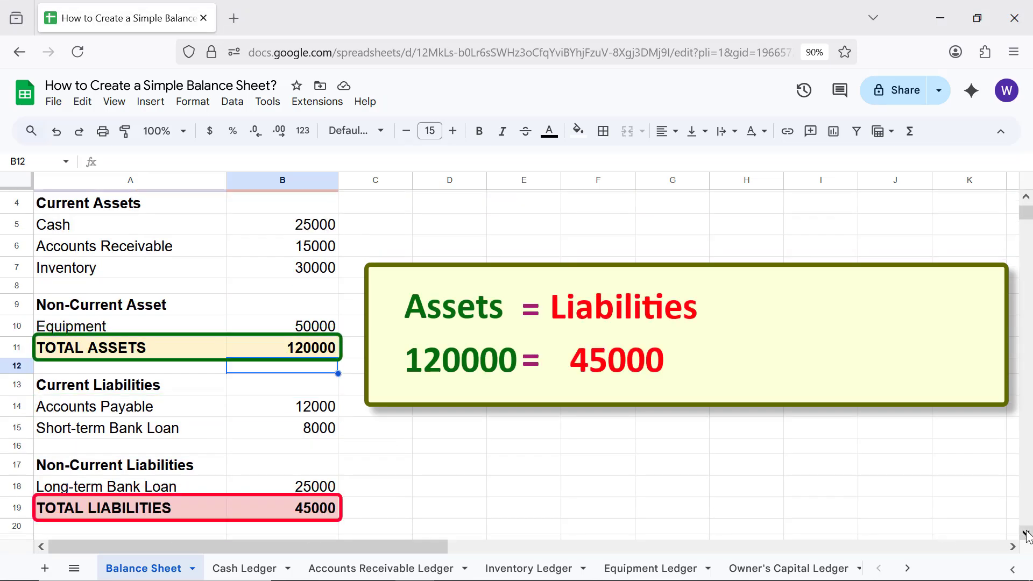
{"action": "left_click", "coordinate": [1027, 534]}
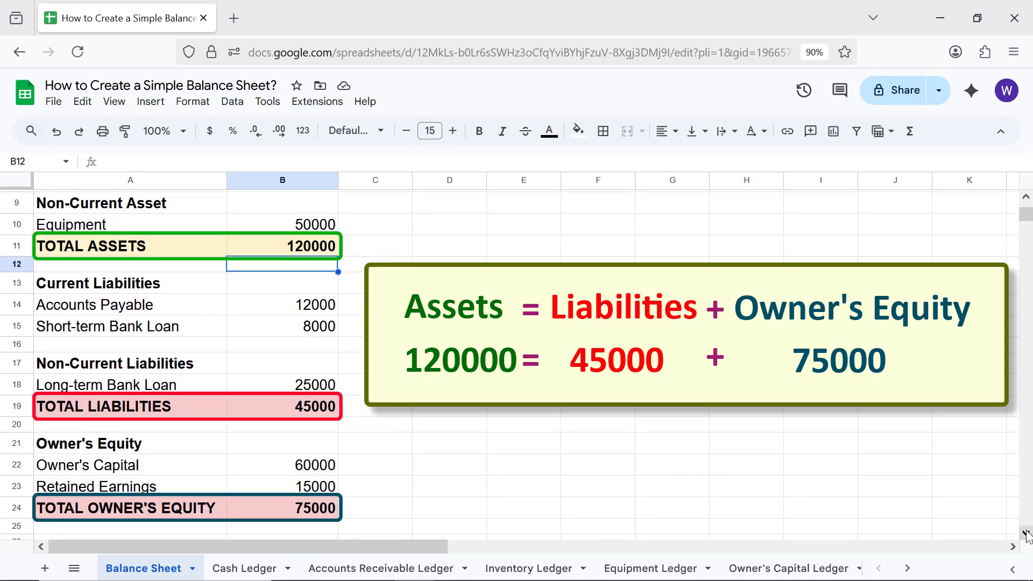
{"action": "left_click", "coordinate": [1026, 197]}
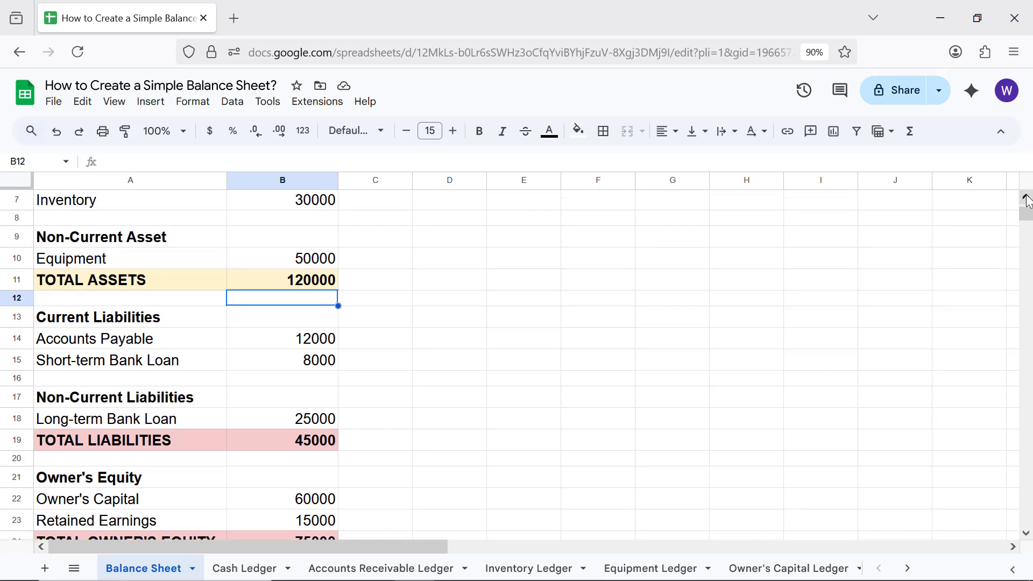
{"action": "left_click", "coordinate": [1025, 198]}
{"action": "left_click", "coordinate": [1026, 198]}
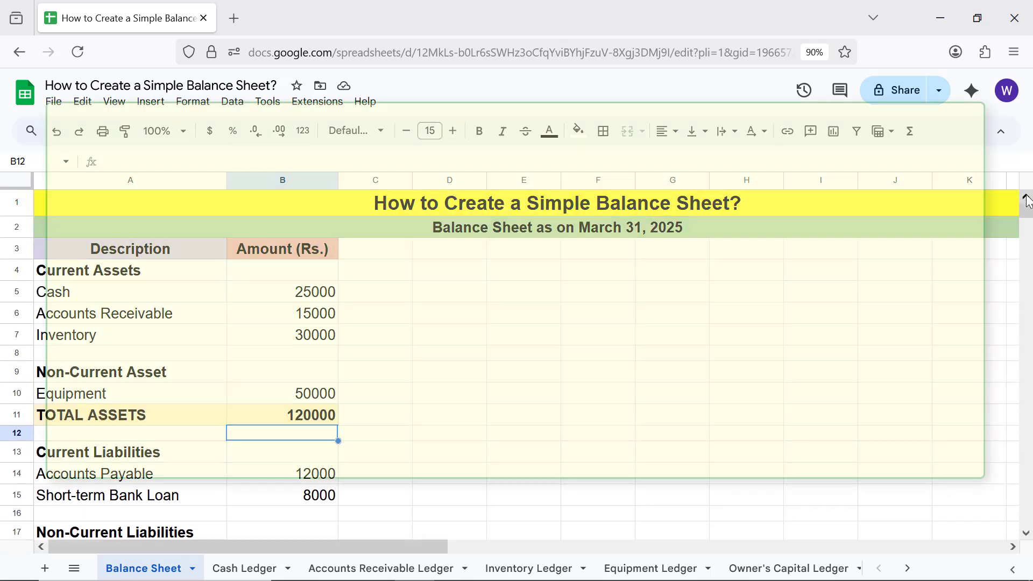